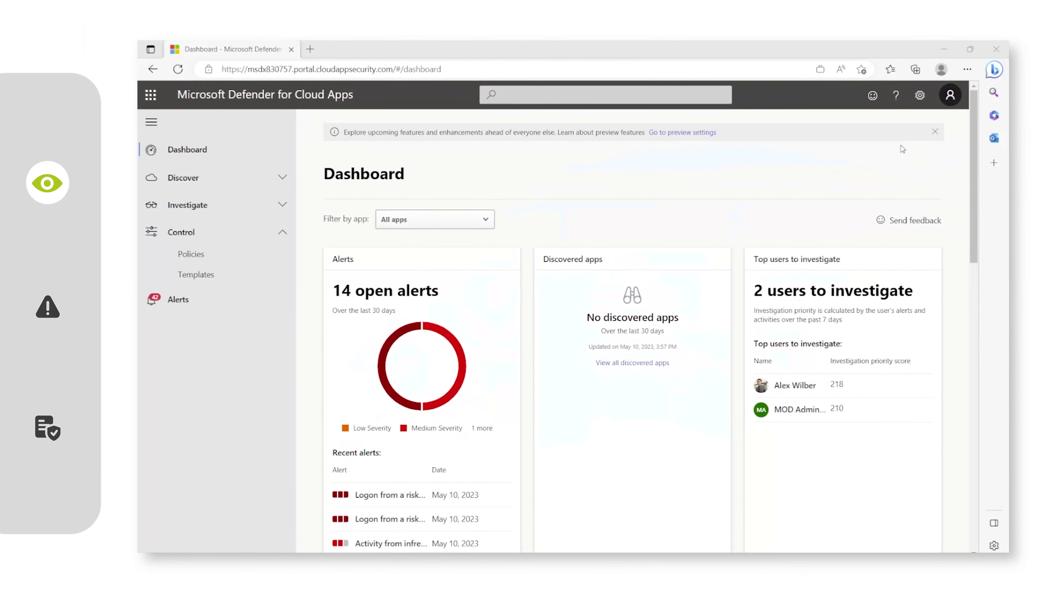
# - Go to Settings > App connectors to list the Microsoft 365, Microsoft Azure and two Dropbox connections
pyautogui.click(921, 104)
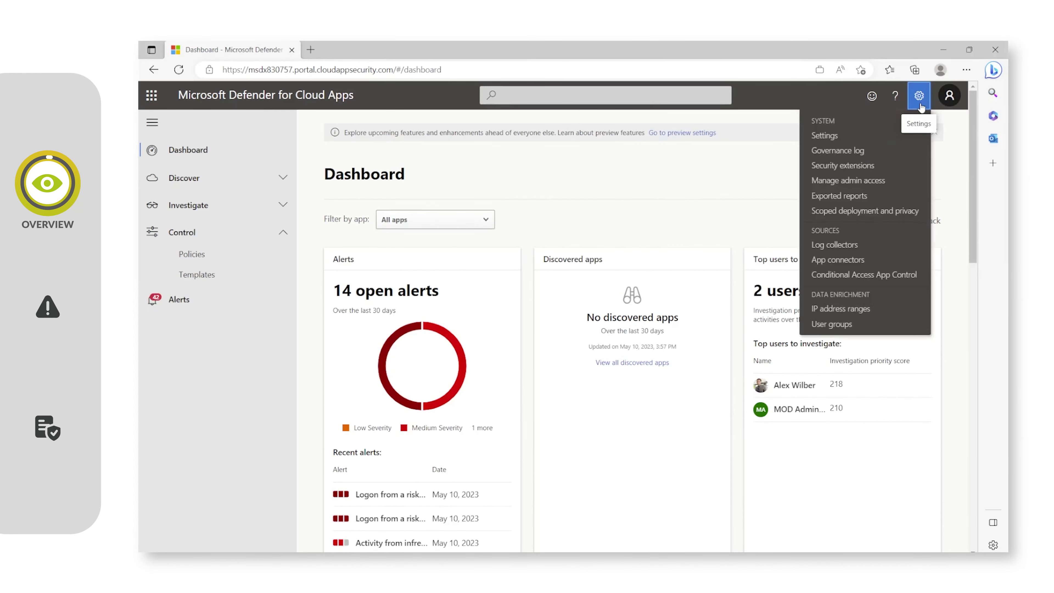
pyautogui.click(833, 261)
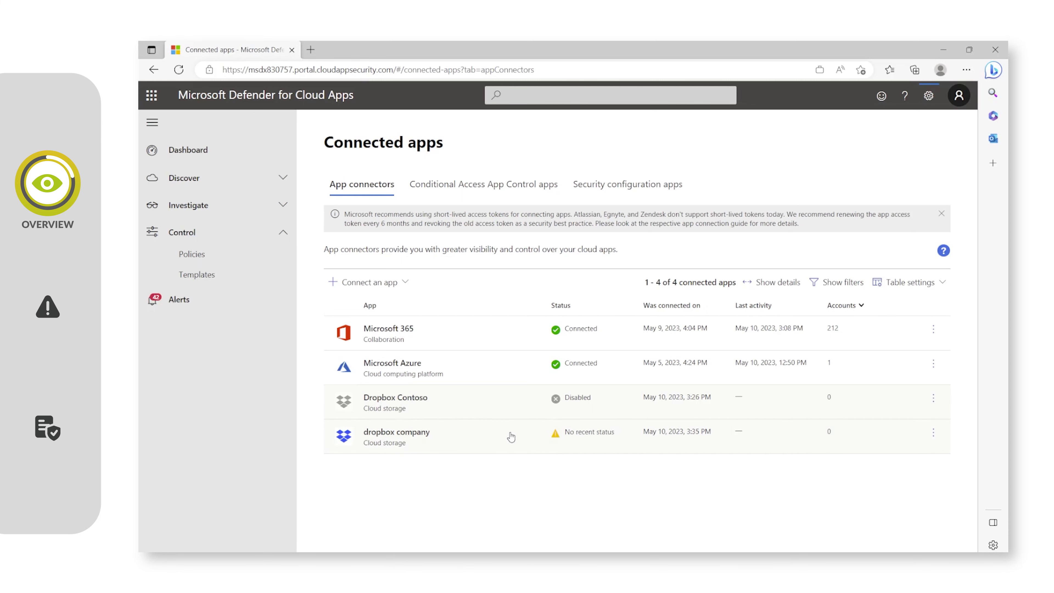
# - Open Microsoft 365's dashboard and browse its locations map, active users and activity charts
pyautogui.click(389, 329)
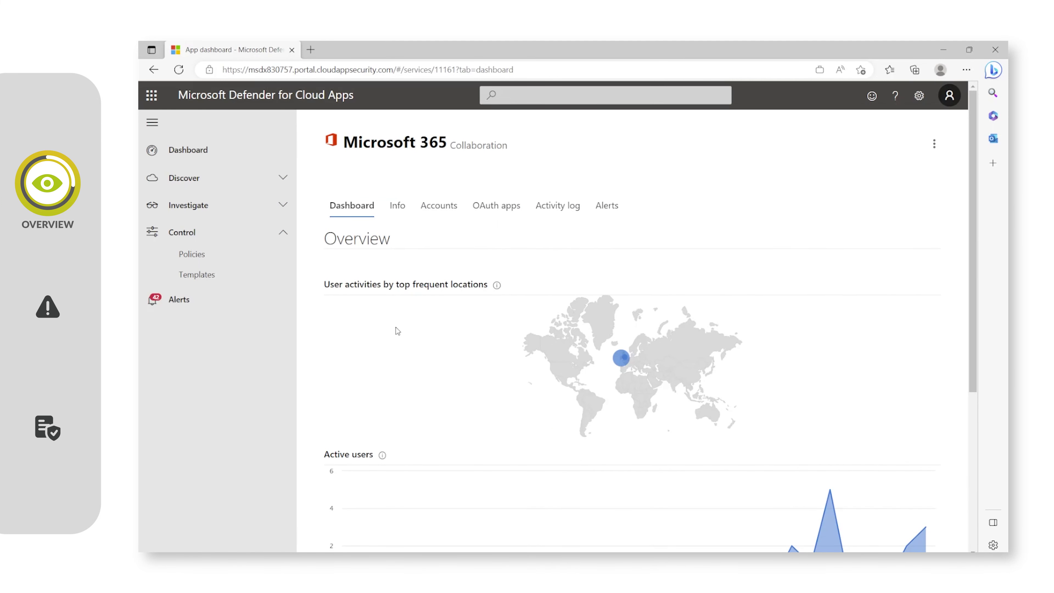
pyautogui.scroll(-3, 525, 280)
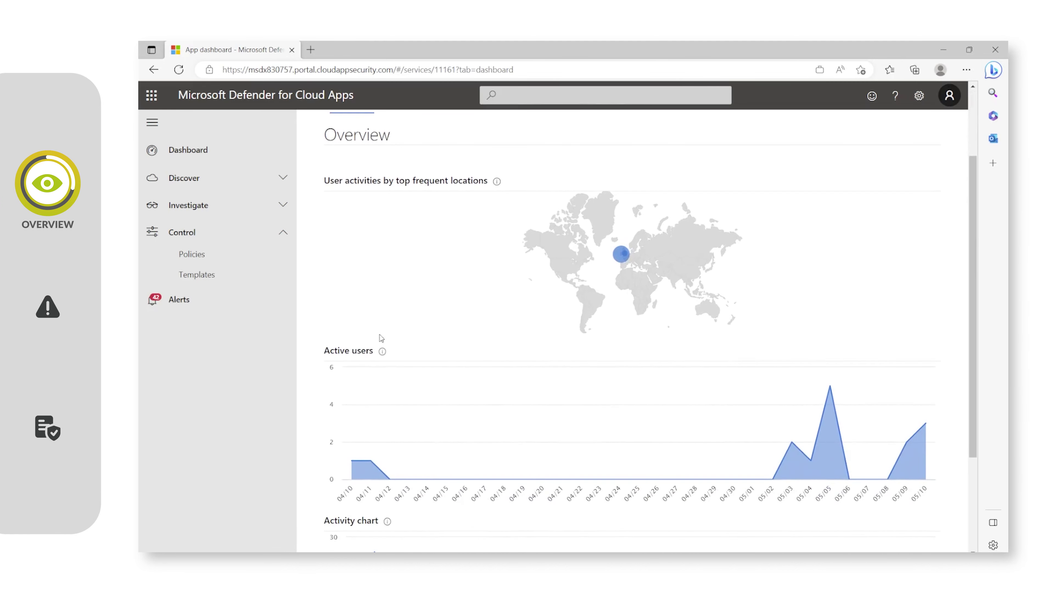
pyautogui.scroll(-1, 317, 373)
pyautogui.scroll(-3, 317, 373)
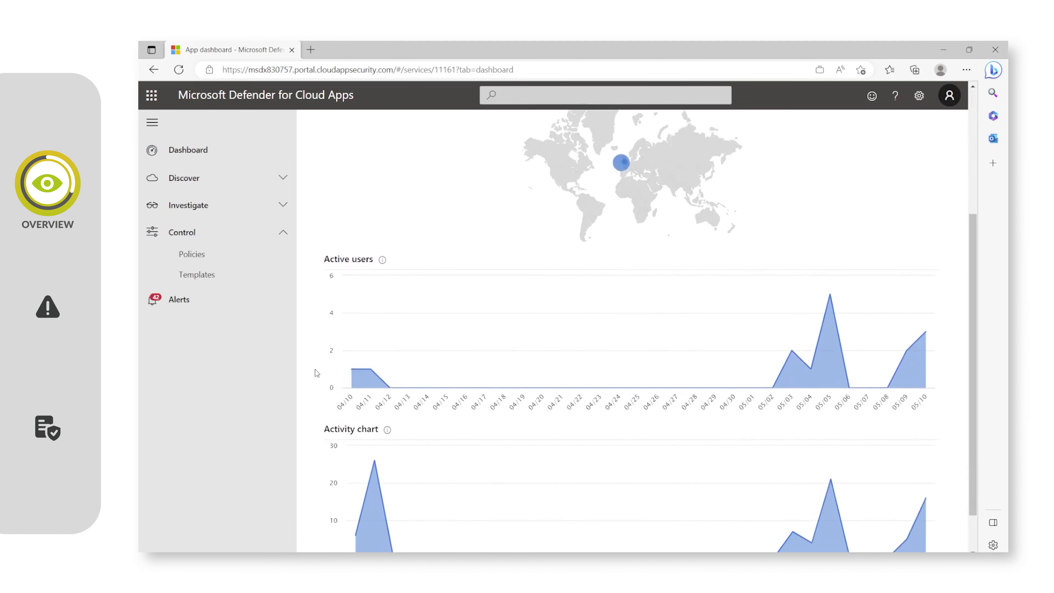
pyautogui.scroll(6, 316, 373)
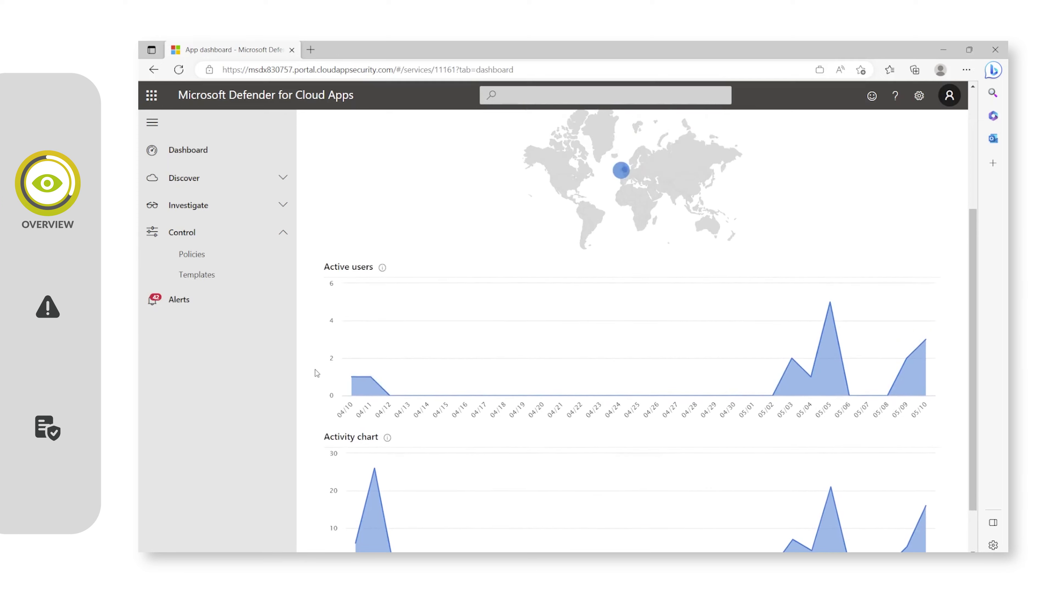
pyautogui.scroll(-1, 317, 373)
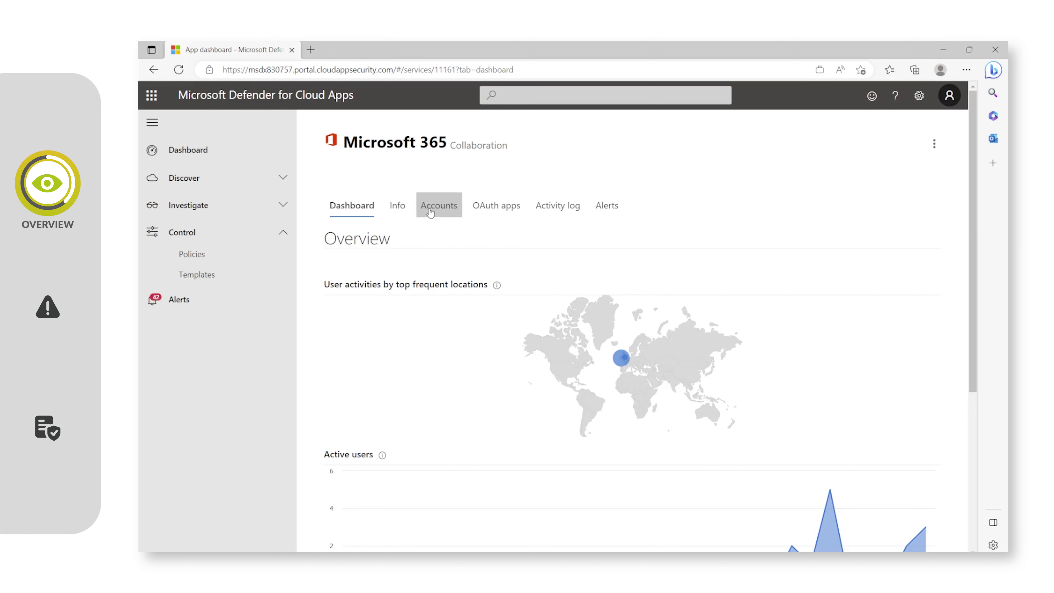
# - Show Microsoft 365's Accounts tab filtered to user accounts and browse the list
pyautogui.click(438, 205)
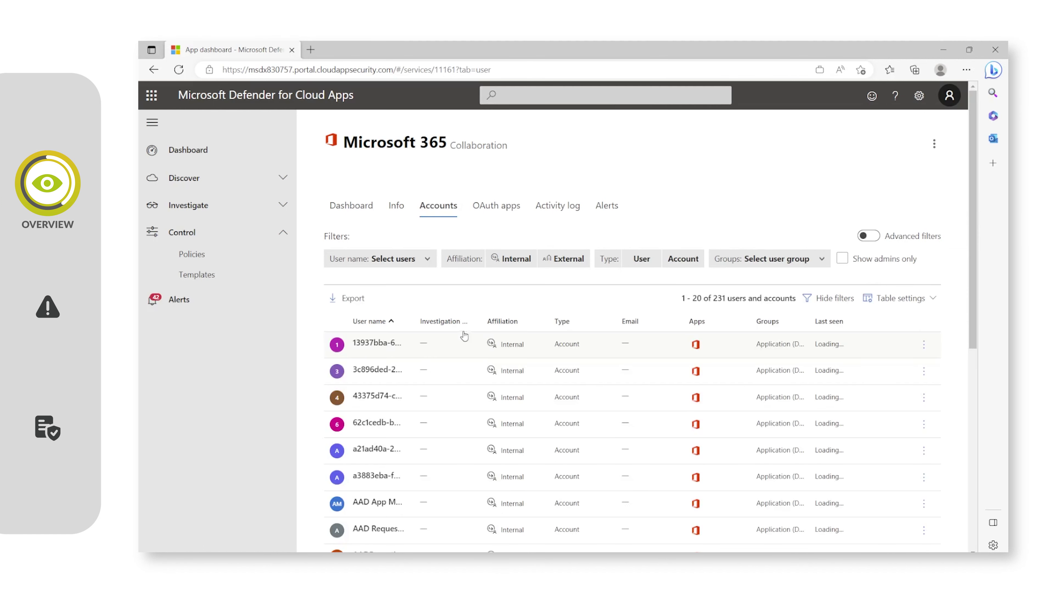
pyautogui.click(643, 262)
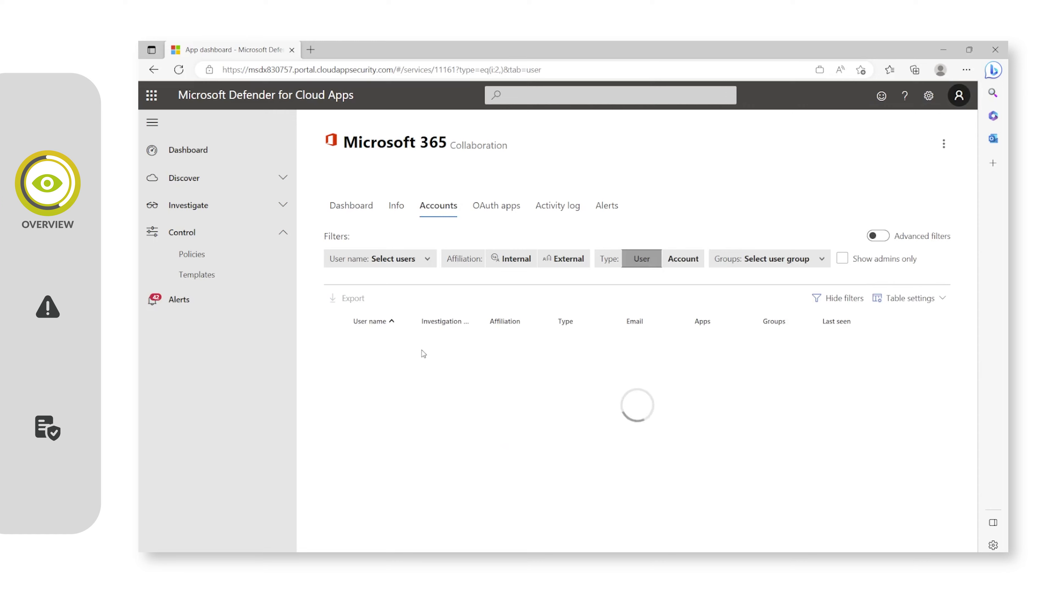
pyautogui.scroll(-2, 425, 323)
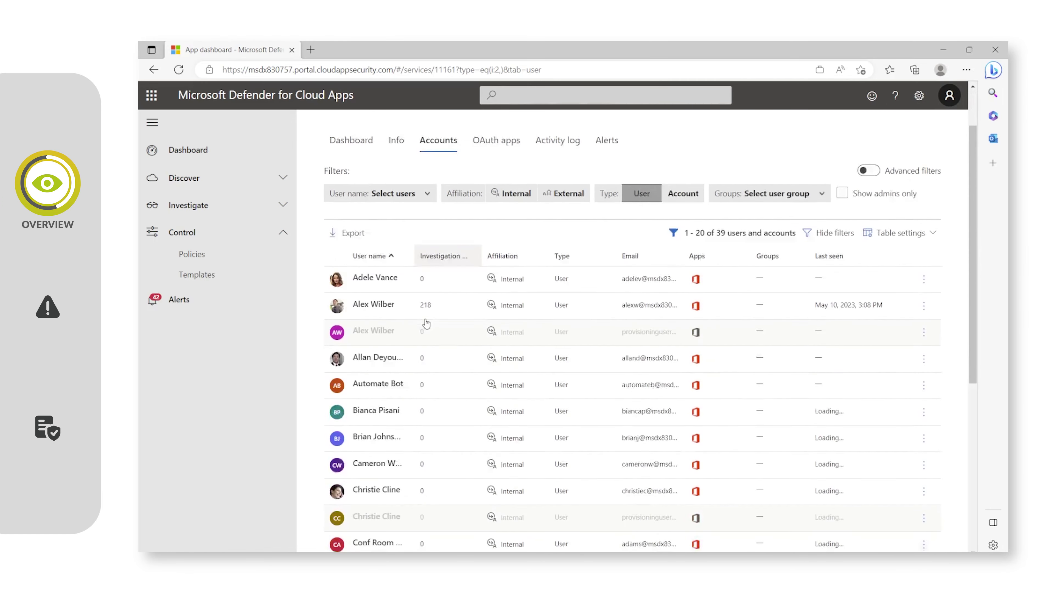
pyautogui.scroll(-4, 426, 324)
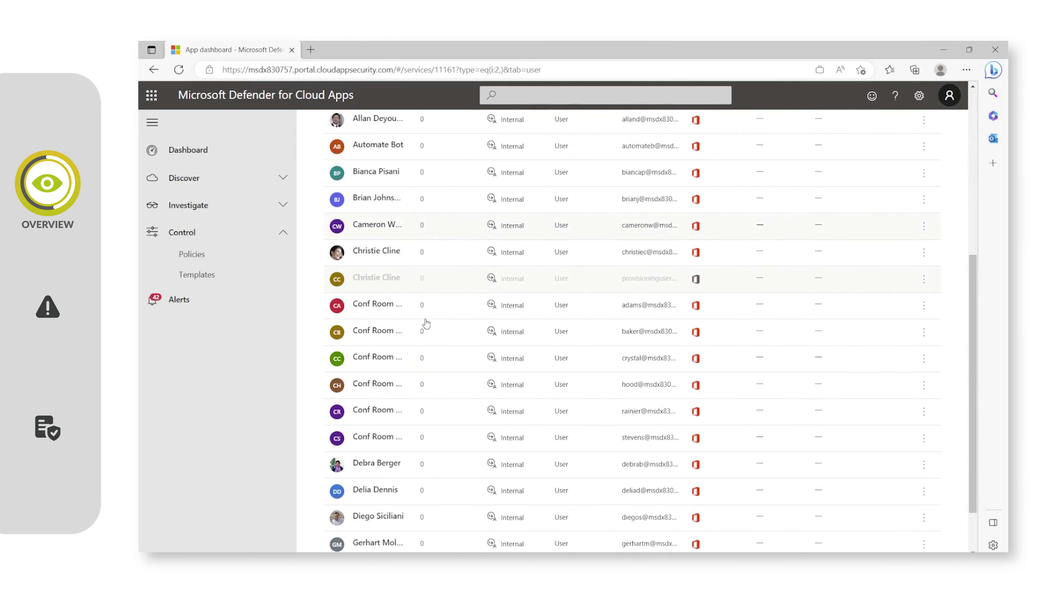
pyautogui.scroll(-1, 426, 324)
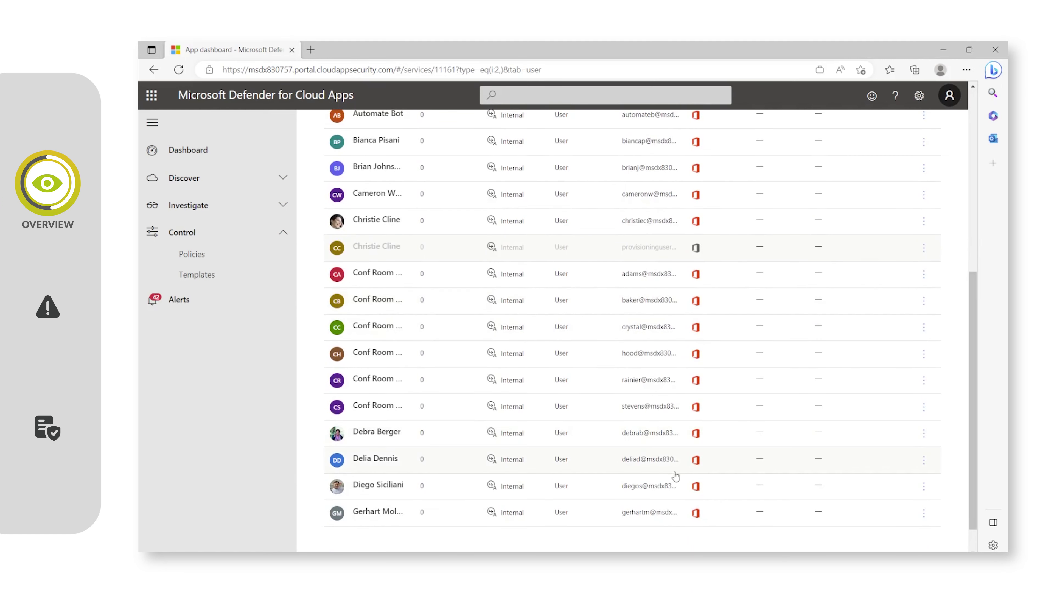
pyautogui.scroll(6, 676, 477)
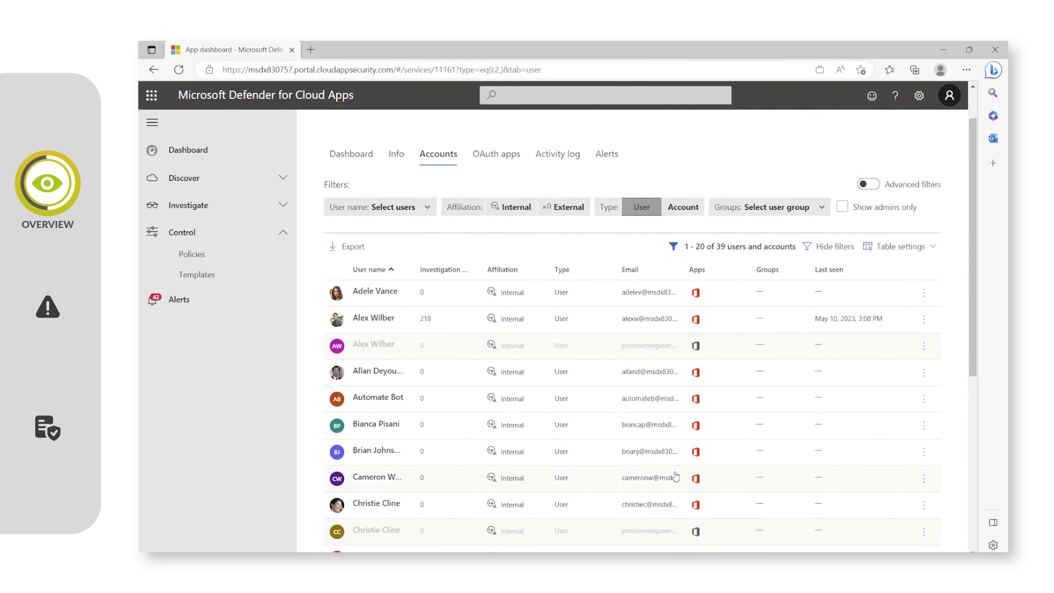
pyautogui.scroll(-2, 676, 477)
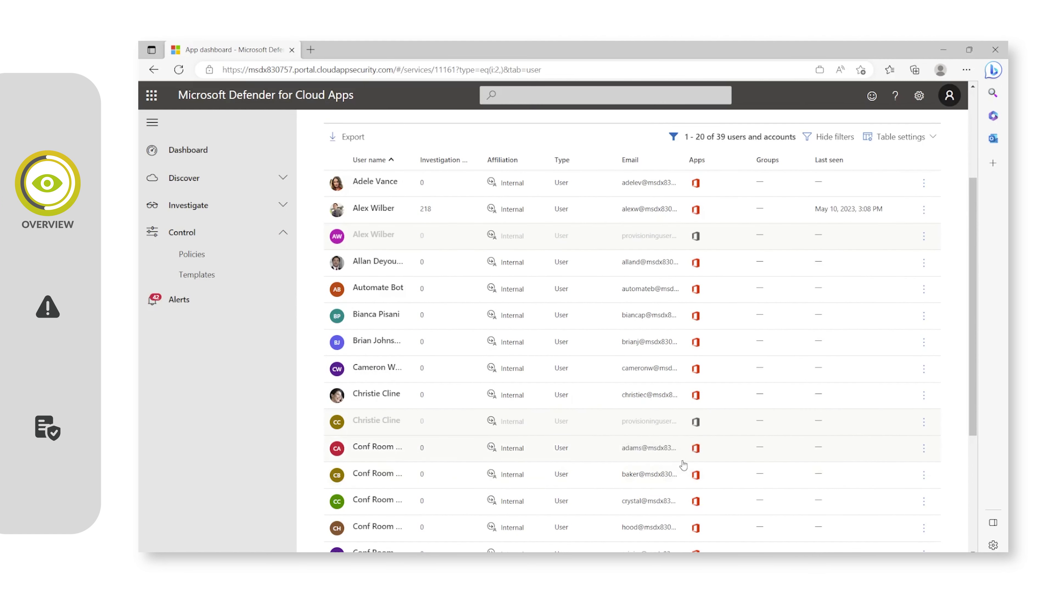
pyautogui.scroll(-4, 680, 467)
# - Move to the second page of accounts and widen the Groups column to read full names
pyautogui.click(680, 543)
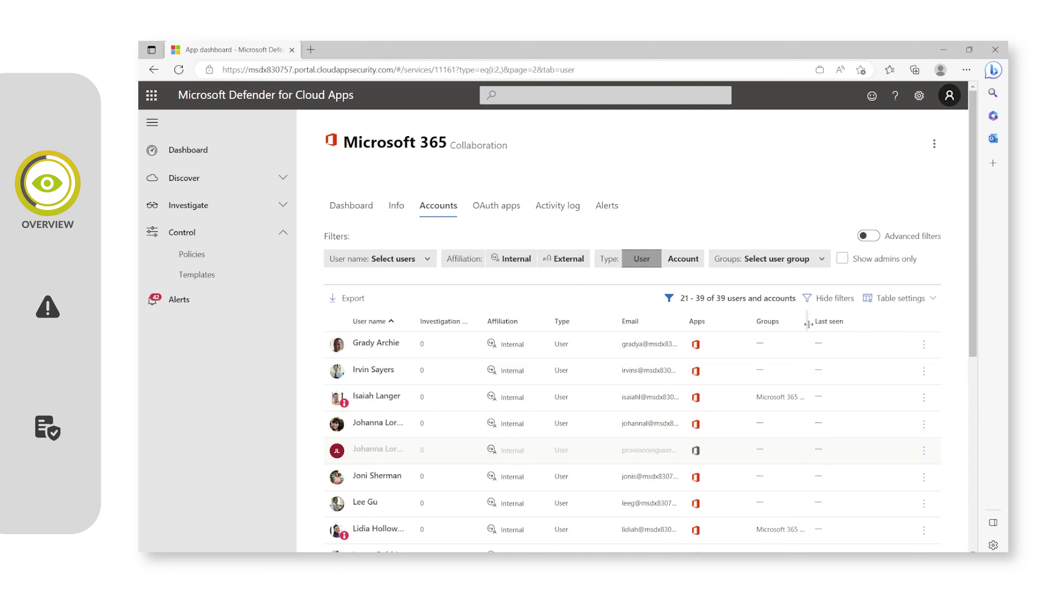
pyautogui.moveTo(808, 324); pyautogui.dragTo(874, 329)
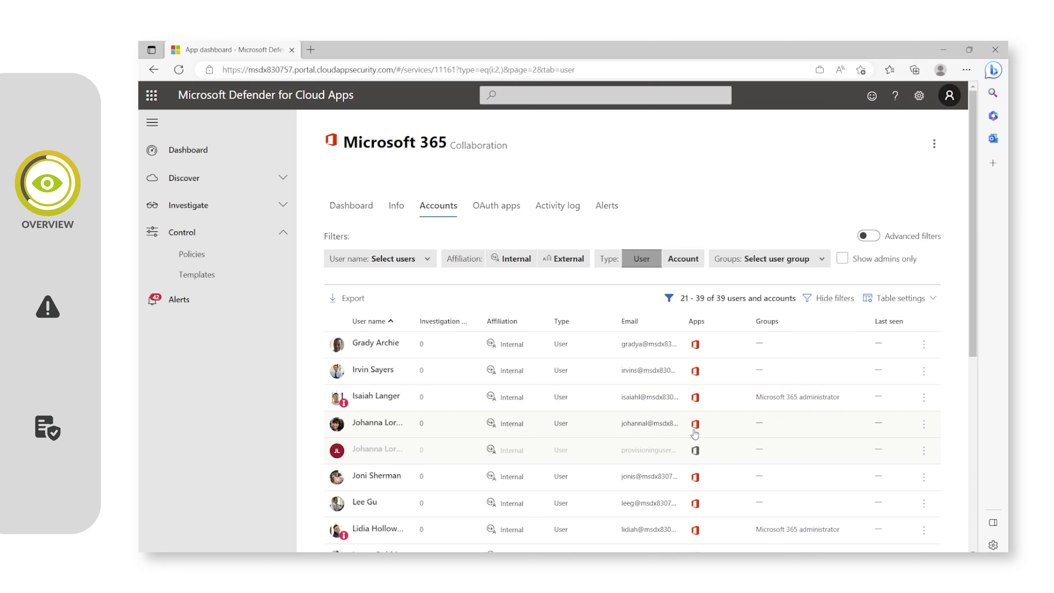
pyautogui.scroll(-3, 694, 434)
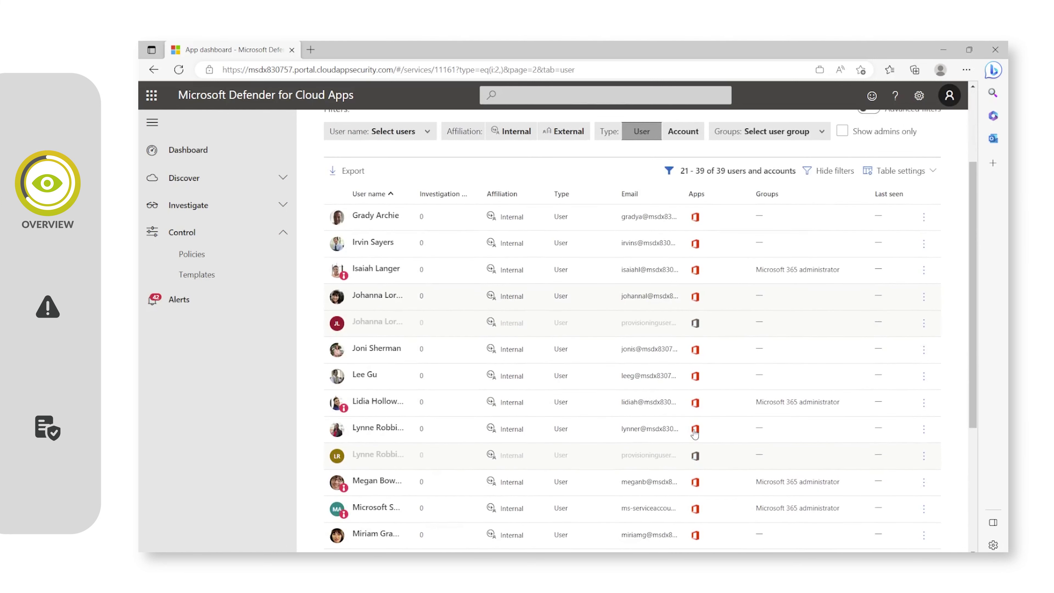
pyautogui.scroll(3, 695, 434)
pyautogui.scroll(-1, 630, 382)
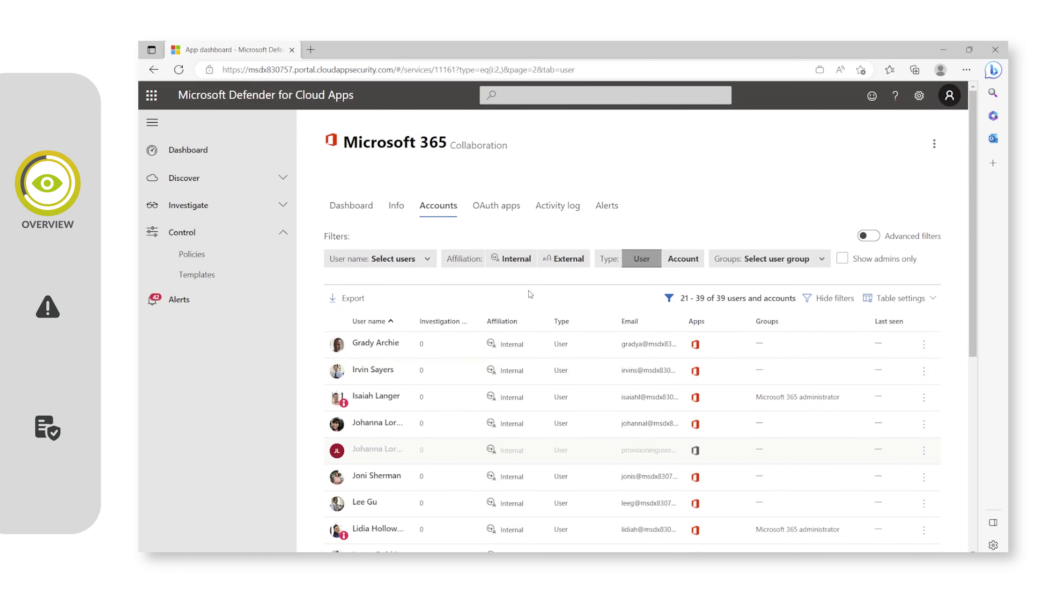
# - Review Microsoft 365's OAuth apps, then browse its activity log
pyautogui.click(508, 215)
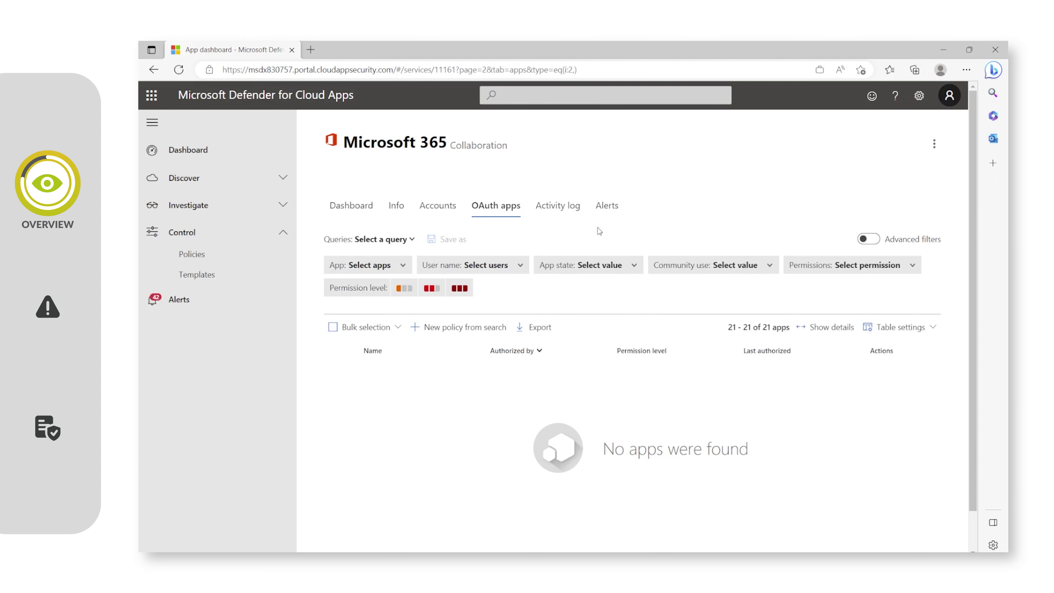
pyautogui.click(563, 212)
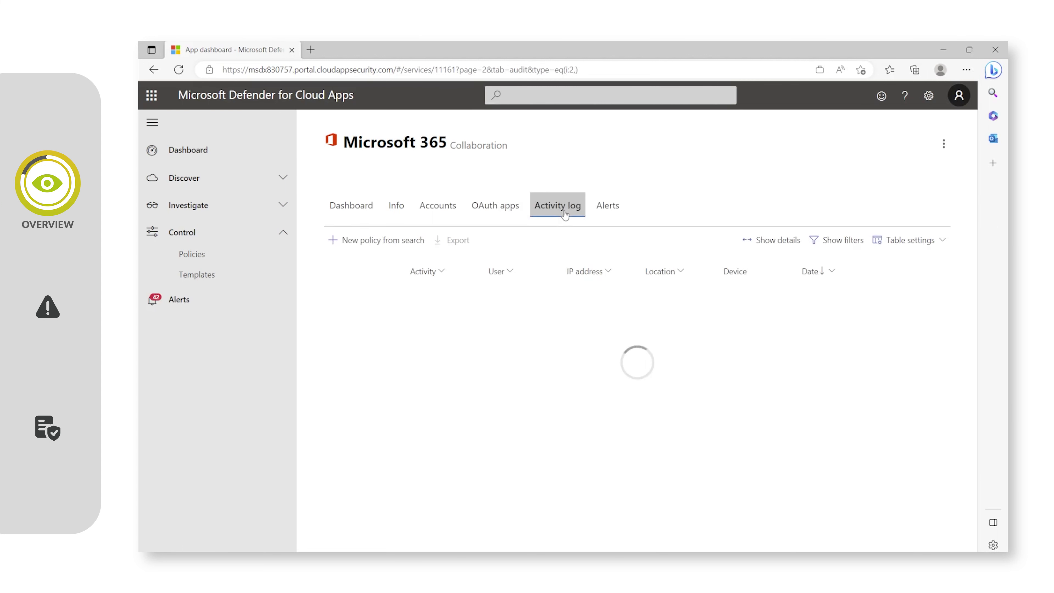
pyautogui.scroll(-1, 458, 412)
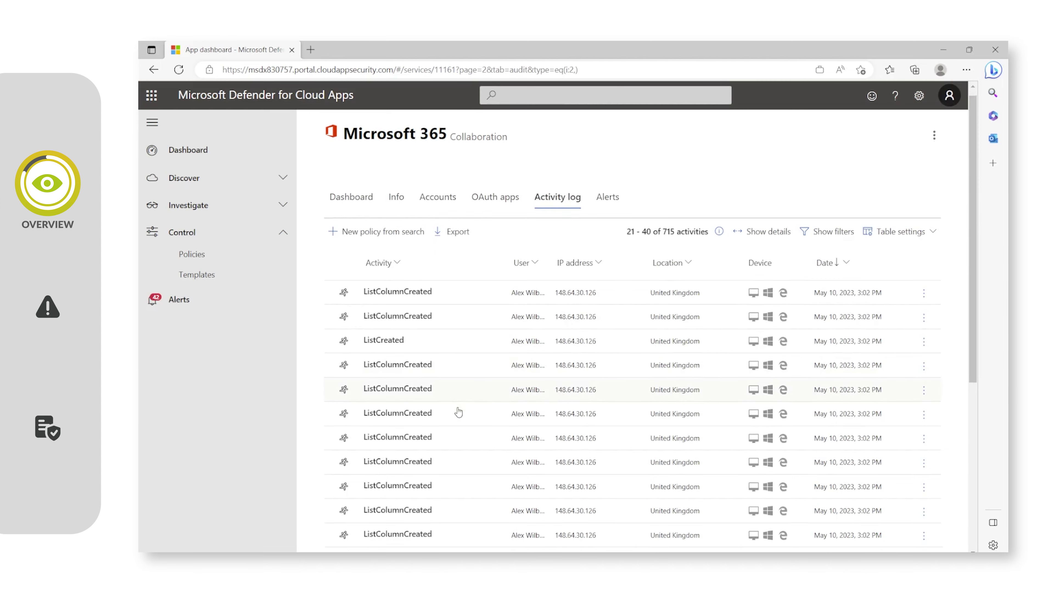
pyautogui.scroll(-7, 458, 412)
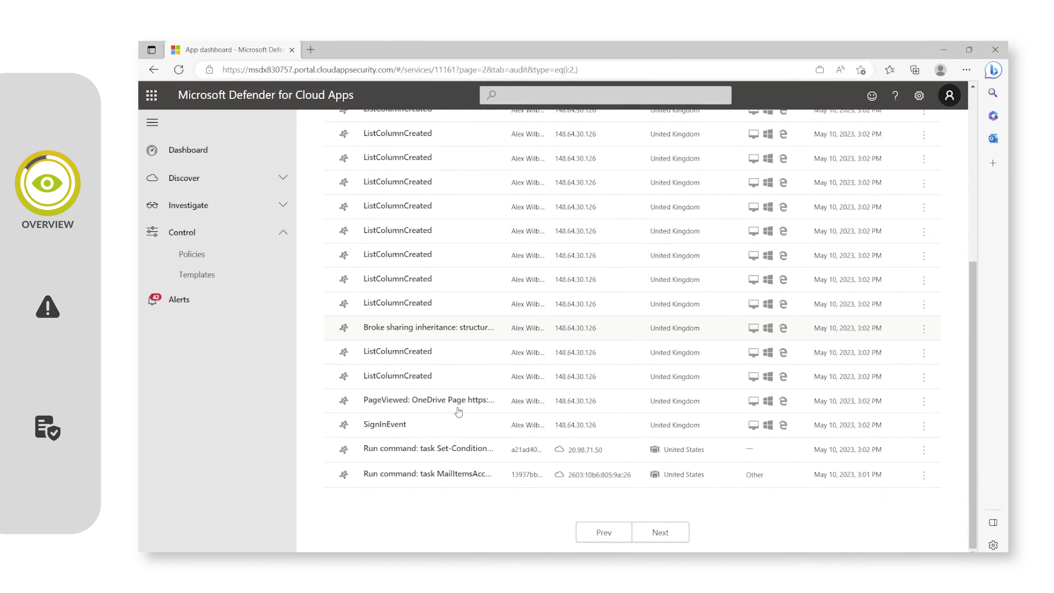
# - Page ahead in the 715-entry activity log, then show the app's Alerts tab with no open alerts
pyautogui.click(668, 535)
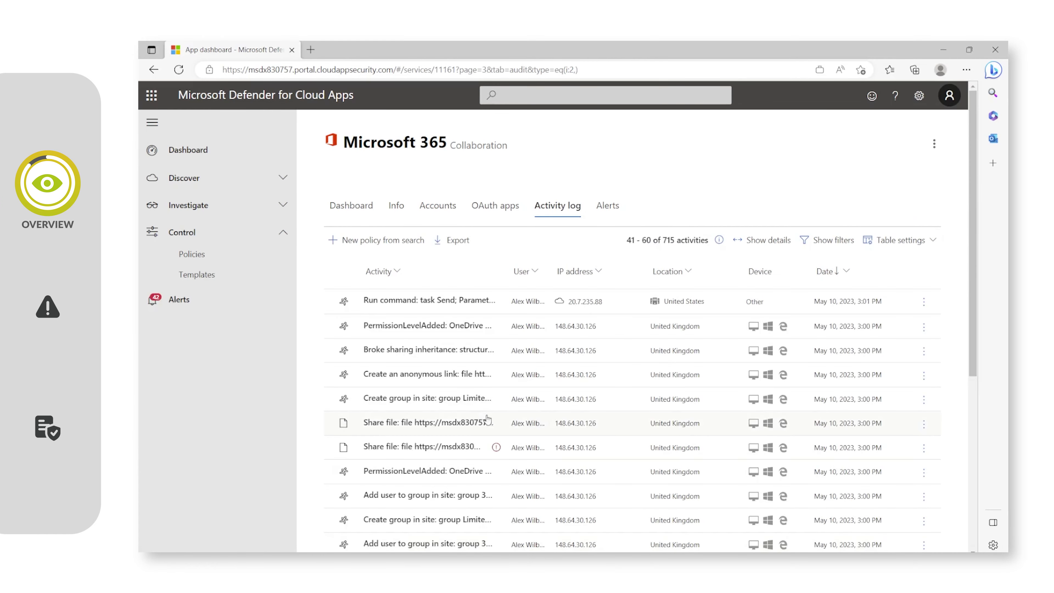
pyautogui.scroll(-2, 487, 419)
pyautogui.scroll(1, 483, 416)
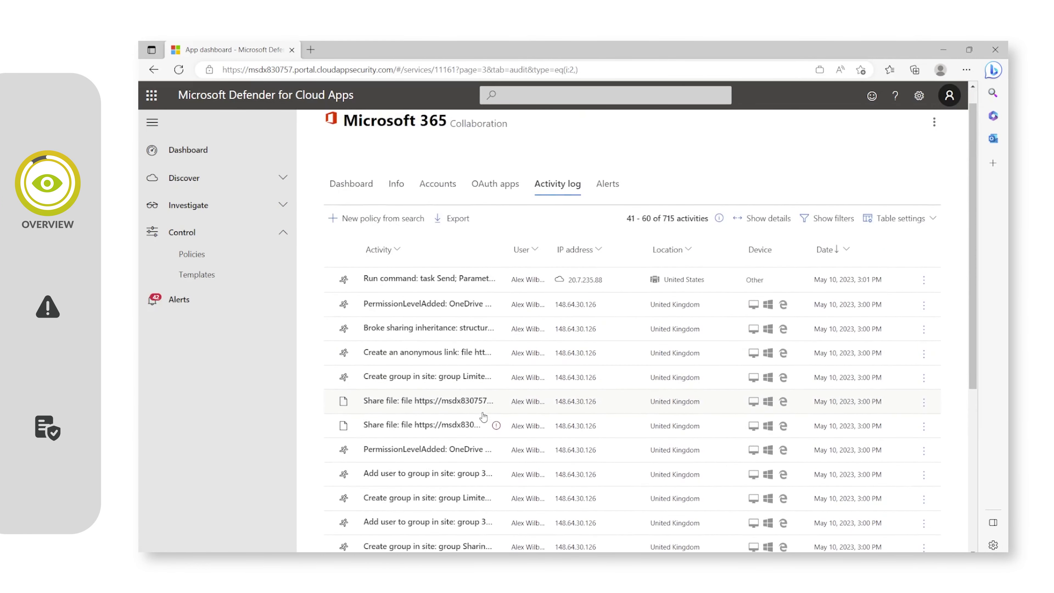
pyautogui.scroll(-1, 483, 415)
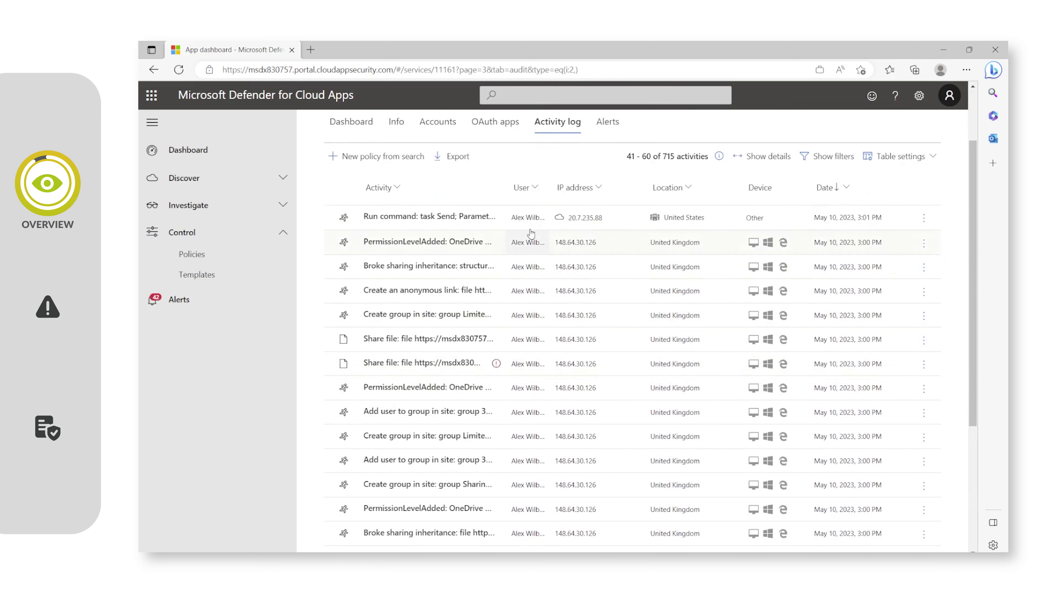
pyautogui.click(609, 123)
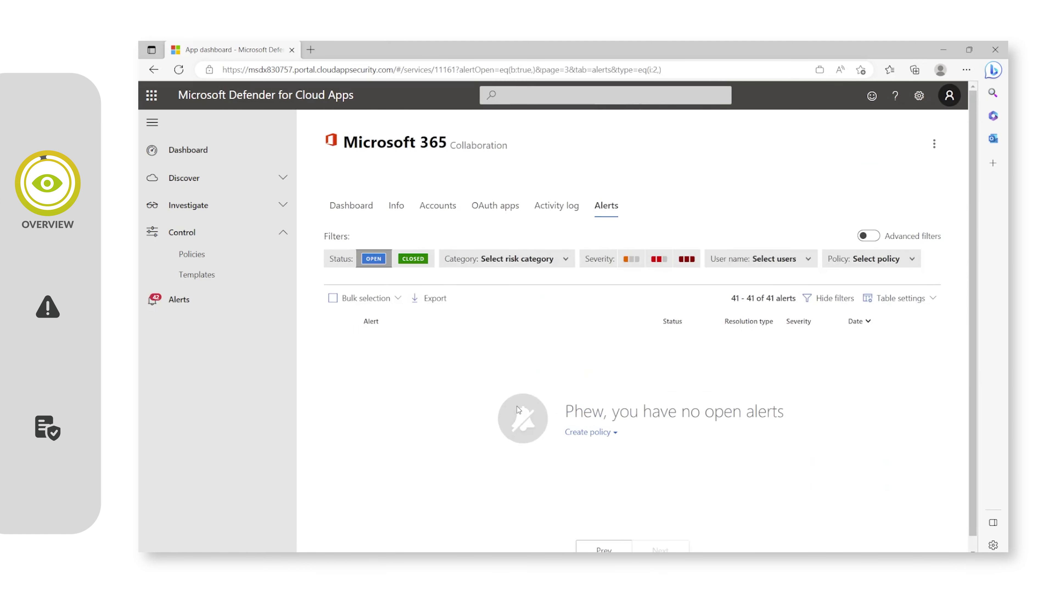
# - Scroll down the unified Alerts page listing 40 open alerts
pyautogui.scroll(-1, 518, 409)
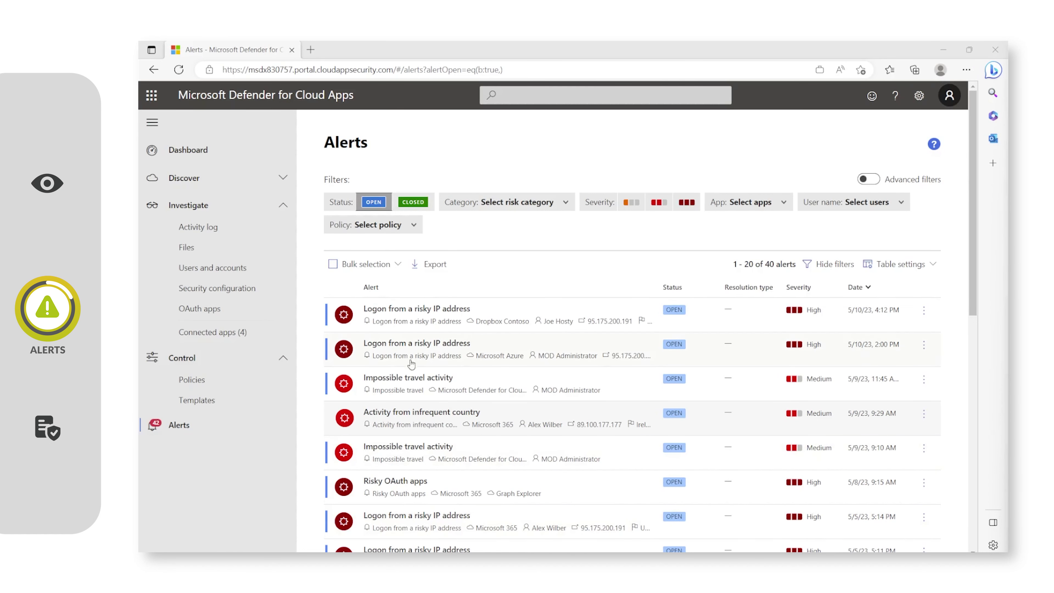
# - Scroll through the open alerts to the high-severity 'Risky sign-in: Password Spray' alerts from 3/29/23
pyautogui.scroll(-1, 399, 376)
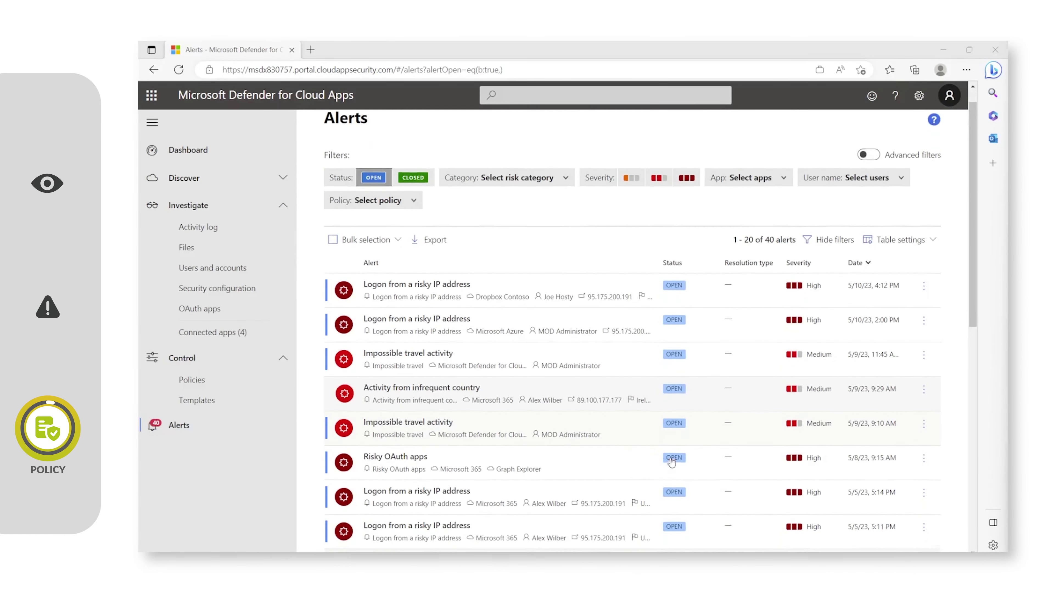
pyautogui.scroll(-3, 672, 463)
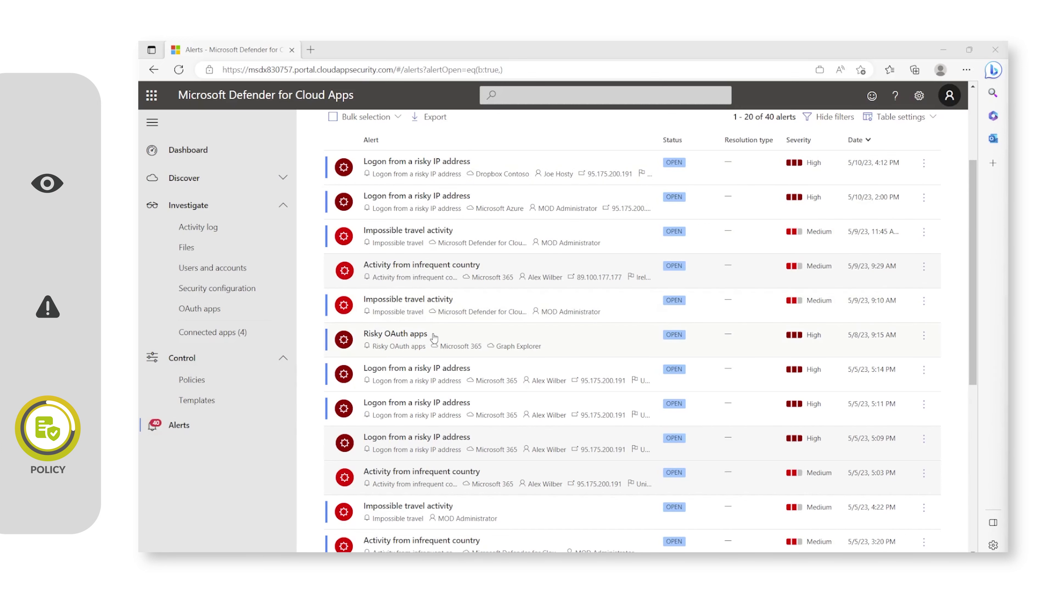
pyautogui.scroll(-2, 434, 337)
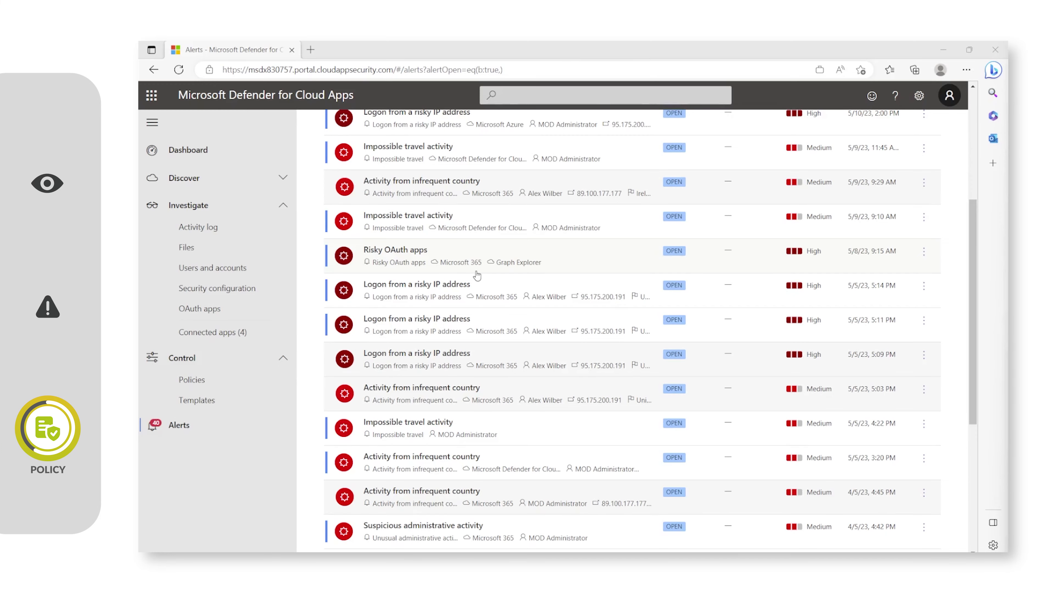
pyautogui.scroll(-4, 477, 275)
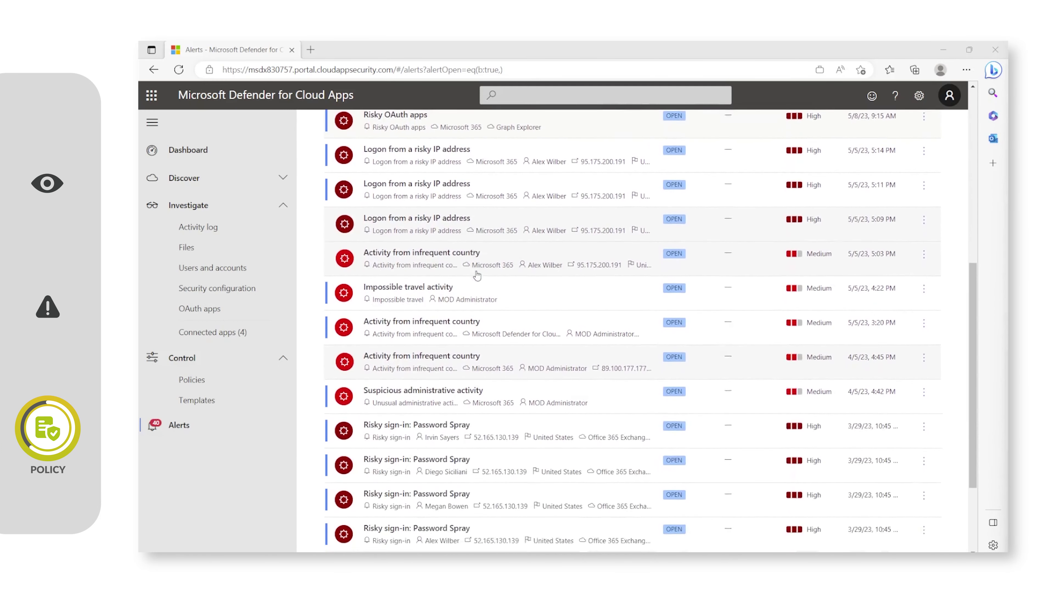
pyautogui.scroll(-1, 477, 275)
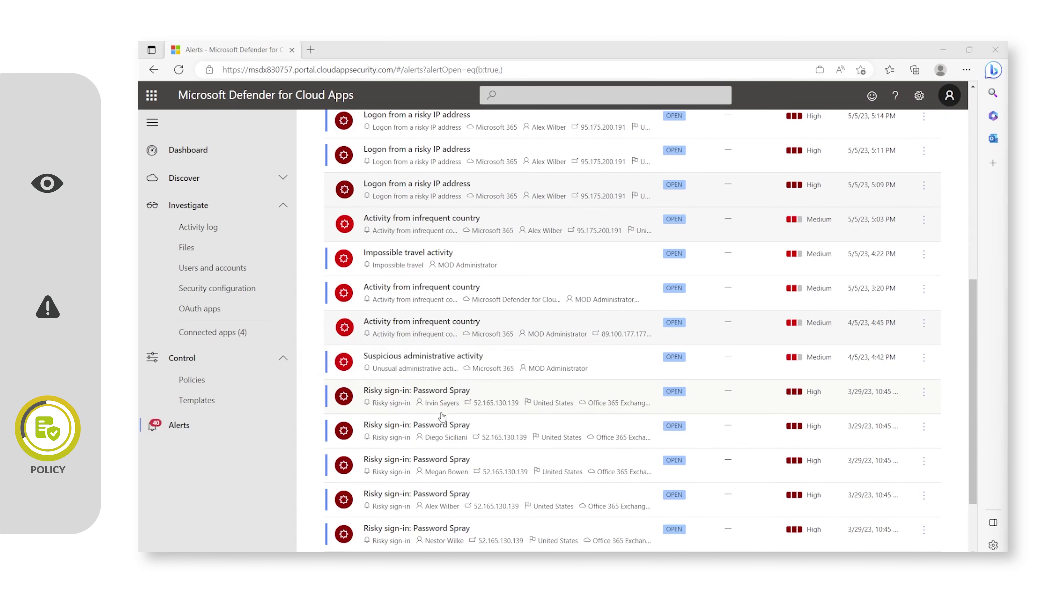
pyautogui.scroll(-3, 577, 423)
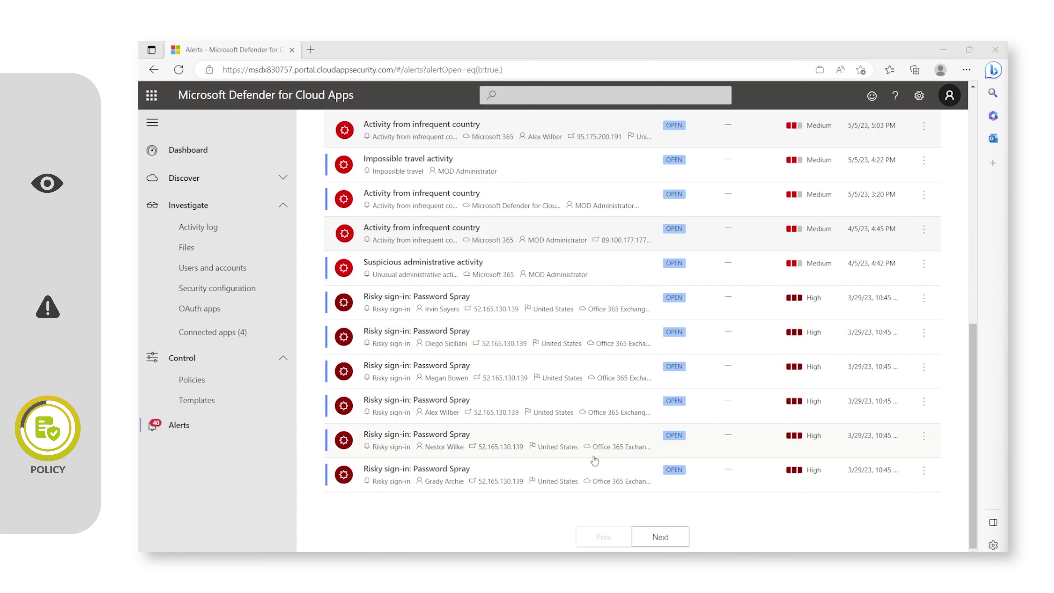
pyautogui.click(650, 538)
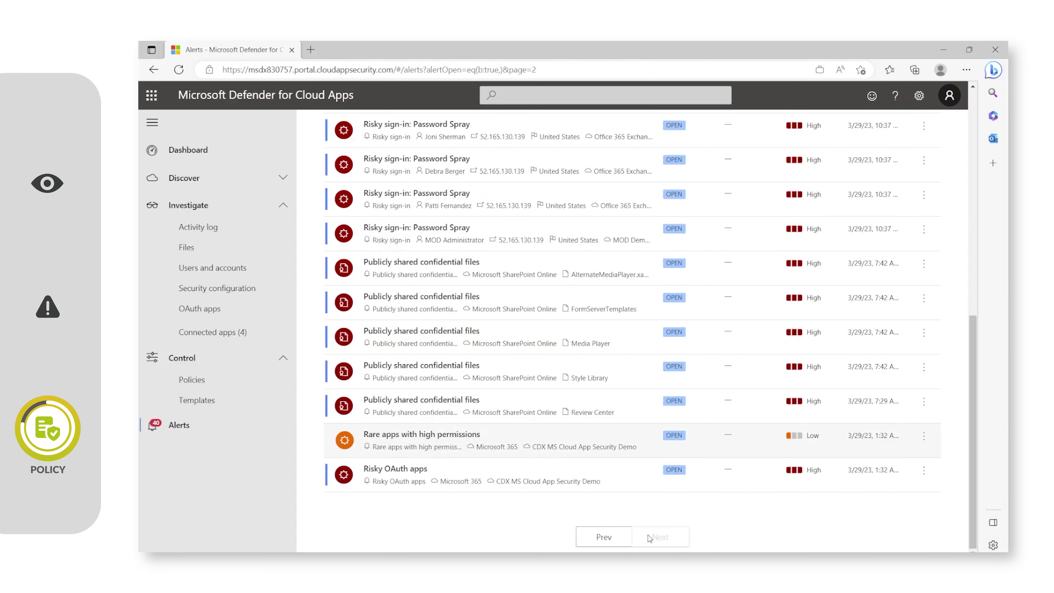
pyautogui.scroll(1, 558, 382)
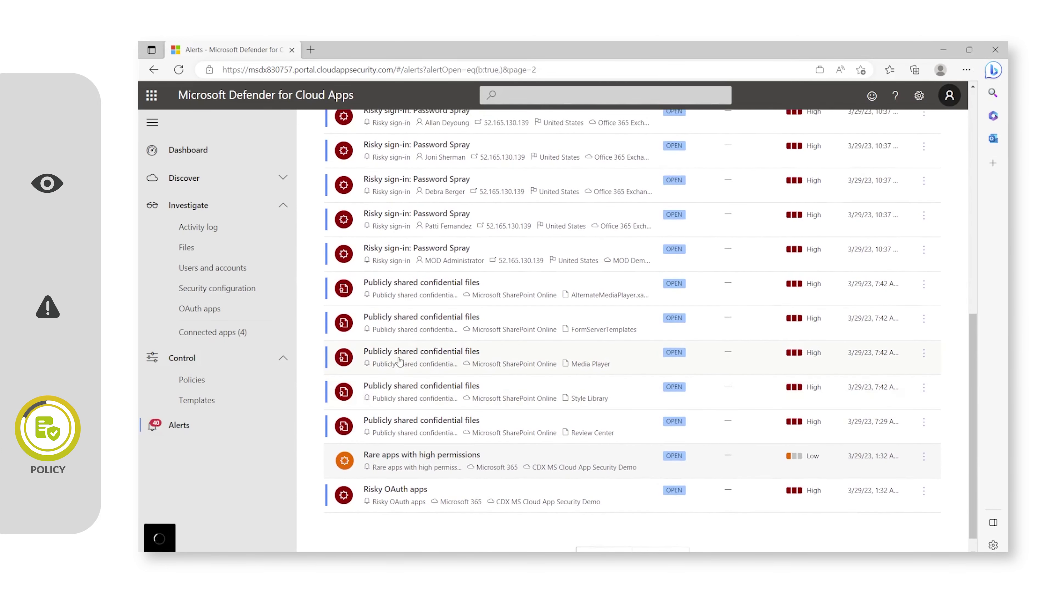